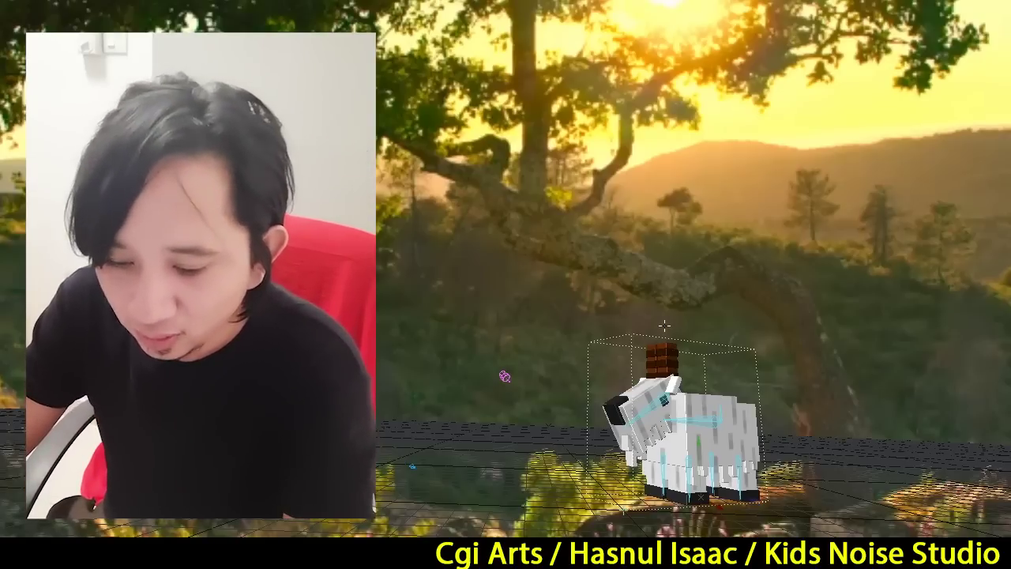
Step: Switch the viewport to the VPR rendered preview showing the sheep over the sunset forest
{"action": "key", "text": "shift+z"}
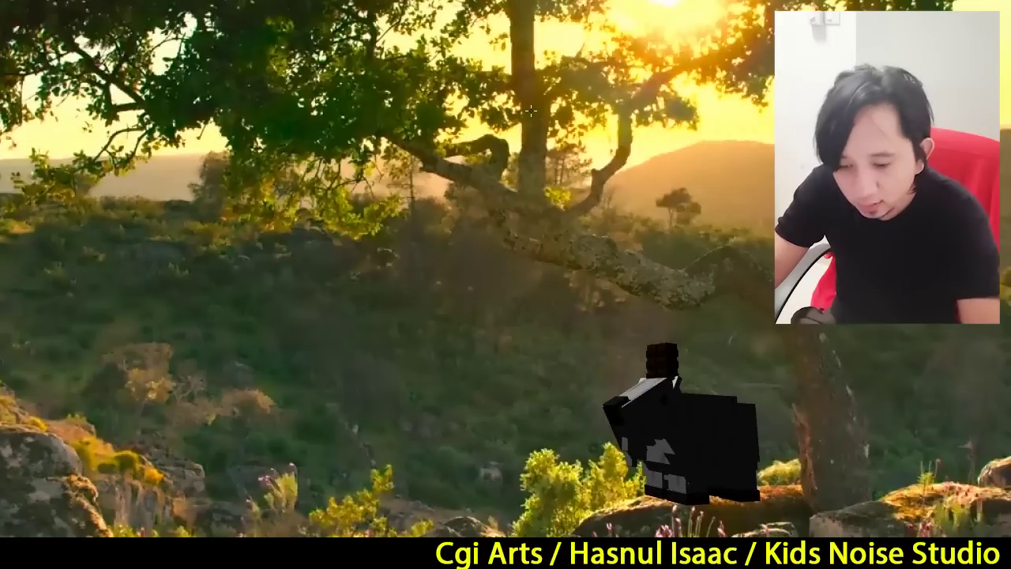
Step: In Render Globals, set the render range's Last frame to 151
{"action": "key", "text": "ctrl+F8"}
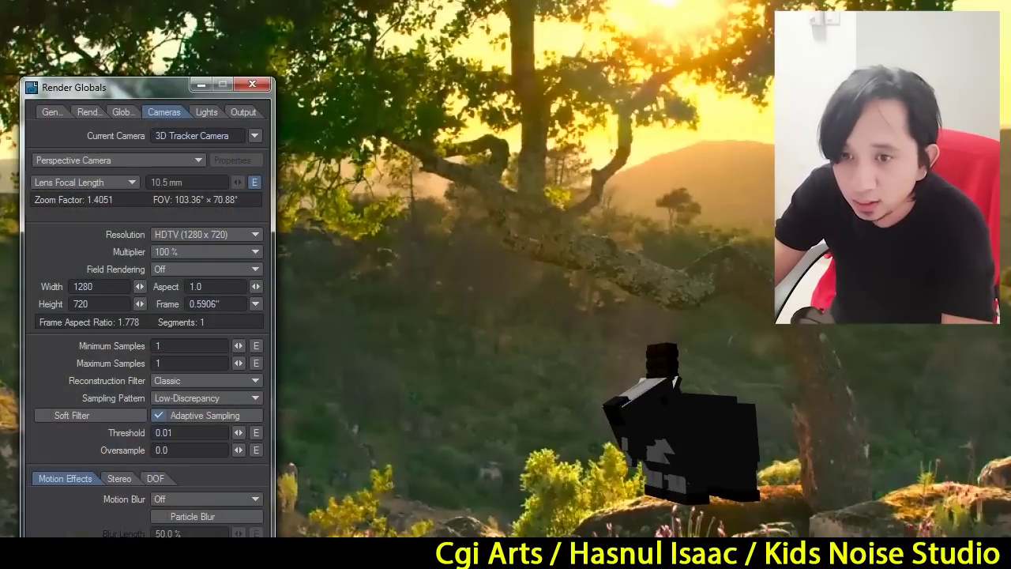
{"action": "left_click", "coordinate": [46, 112]}
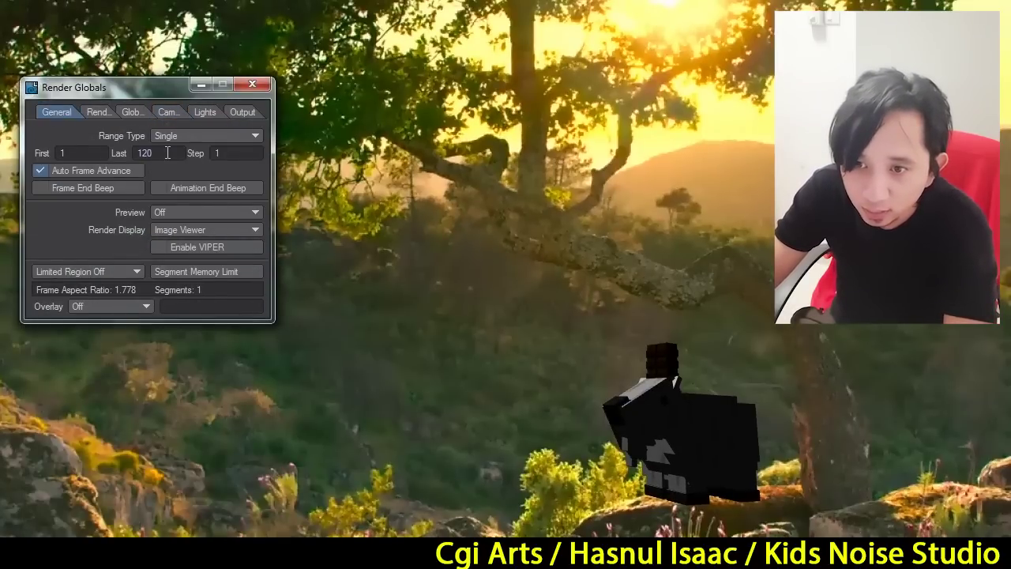
{"action": "left_click", "coordinate": [162, 152]}
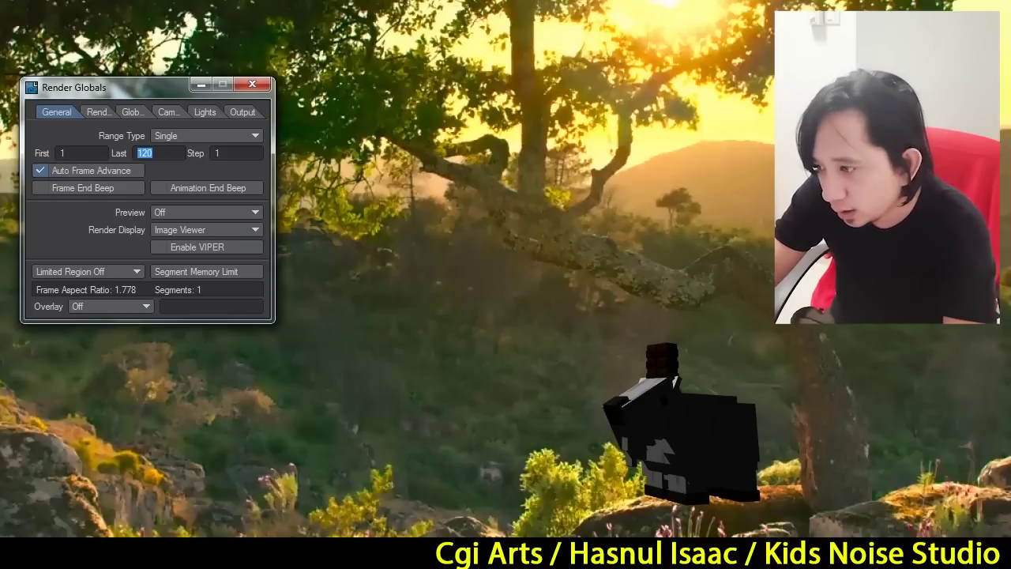
{"action": "type", "text": "151"}
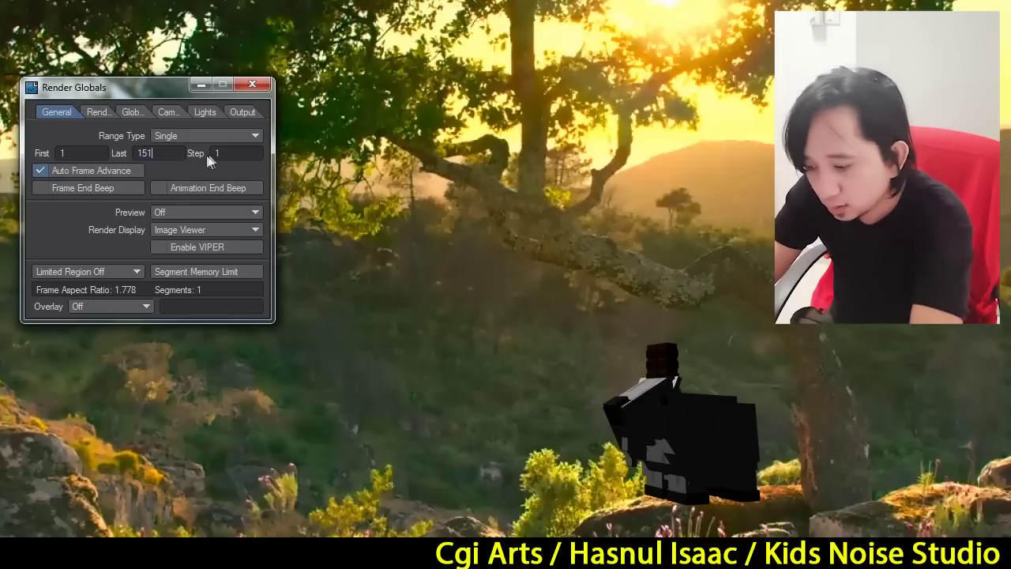
{"action": "left_click", "coordinate": [89, 111]}
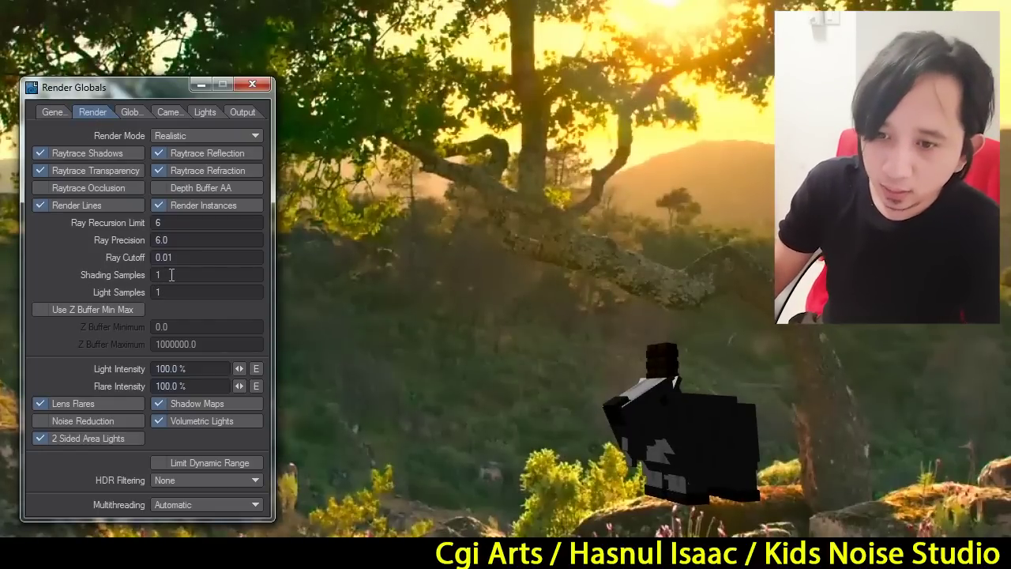
Step: Set Shading Samples and Light Samples to 6 on the Render tab
{"action": "left_click", "coordinate": [172, 274]}
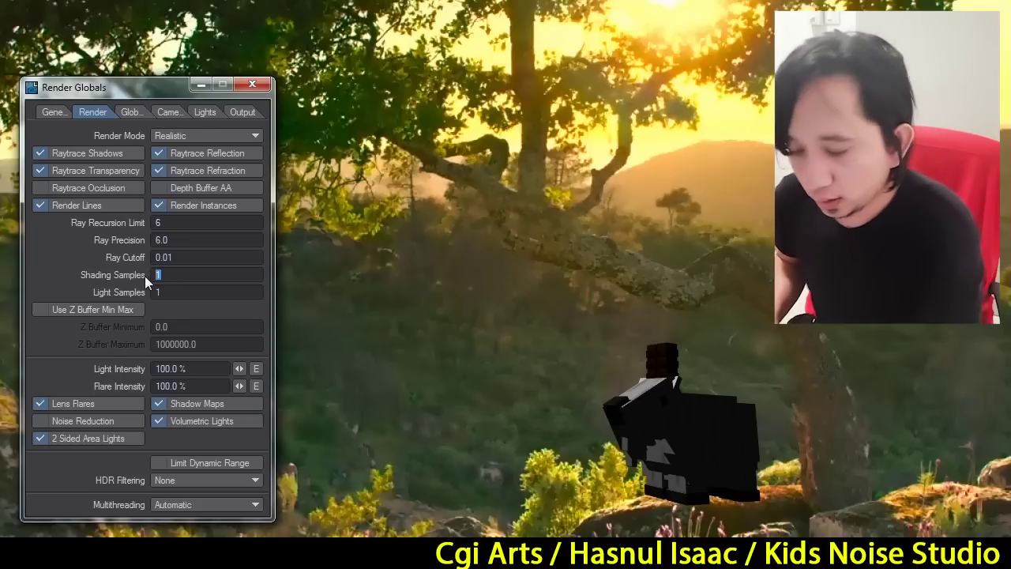
{"action": "type", "text": "6"}
{"action": "key", "text": "Return"}
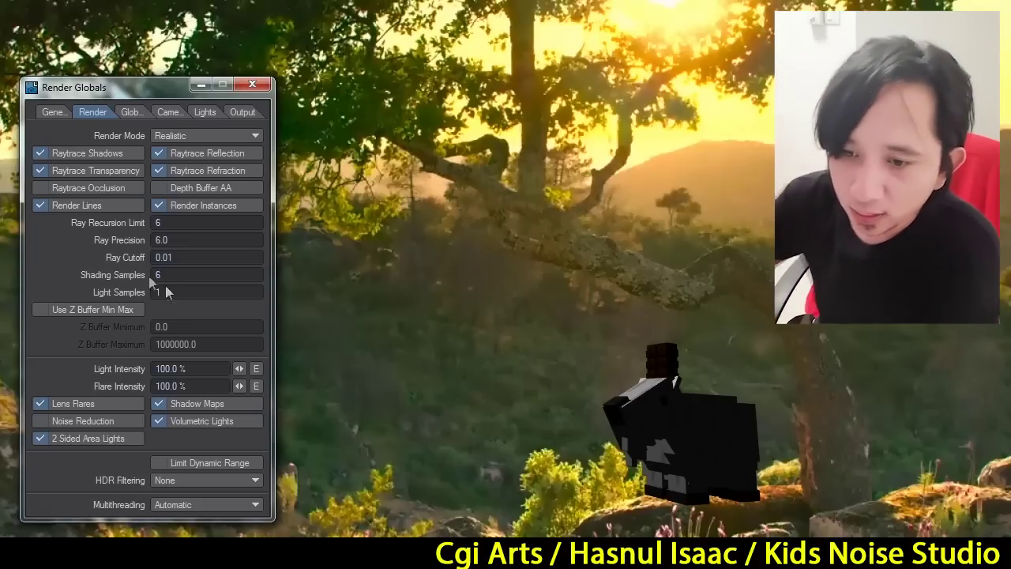
{"action": "left_click", "coordinate": [162, 292]}
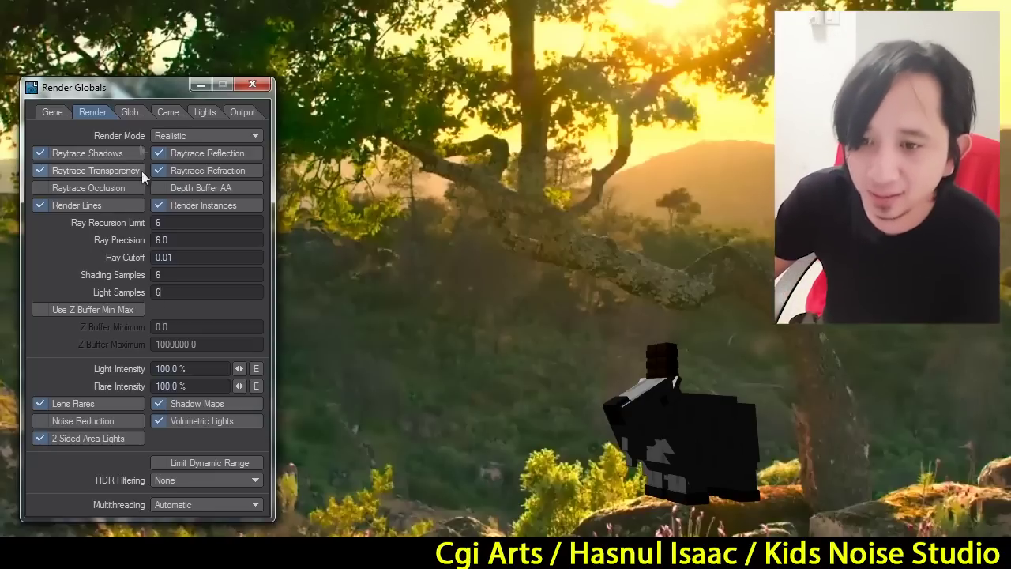
{"action": "left_click", "coordinate": [133, 115]}
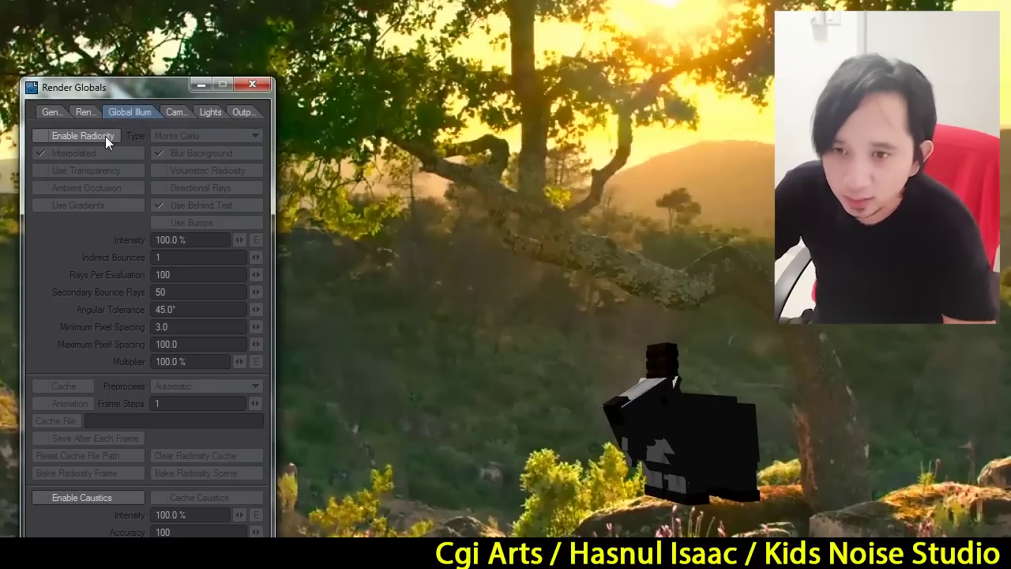
Step: Enable Monte Carlo radiosity with 1 indirect bounce and 100 rays per evaluation
{"action": "left_click", "coordinate": [106, 136]}
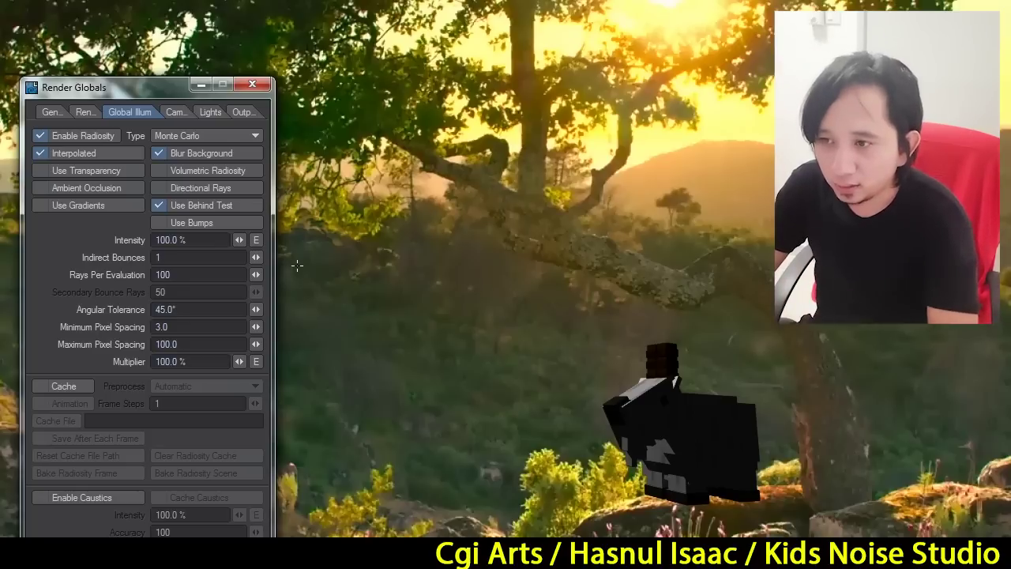
Step: Set camera Minimum and Maximum Samples to 6, Classic sampling pattern, adaptive sampling on
{"action": "left_click", "coordinate": [175, 115]}
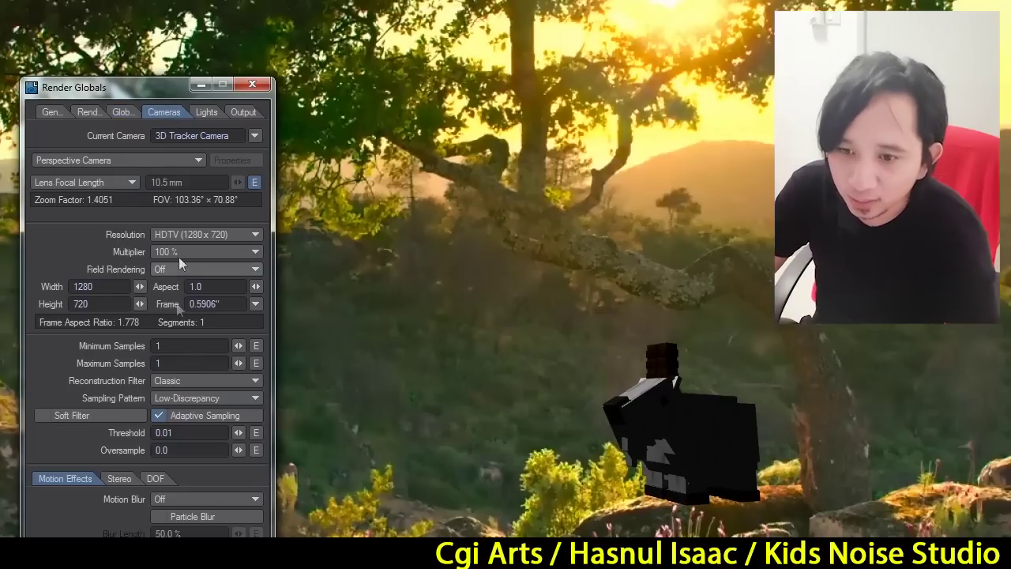
{"action": "left_click", "coordinate": [172, 346]}
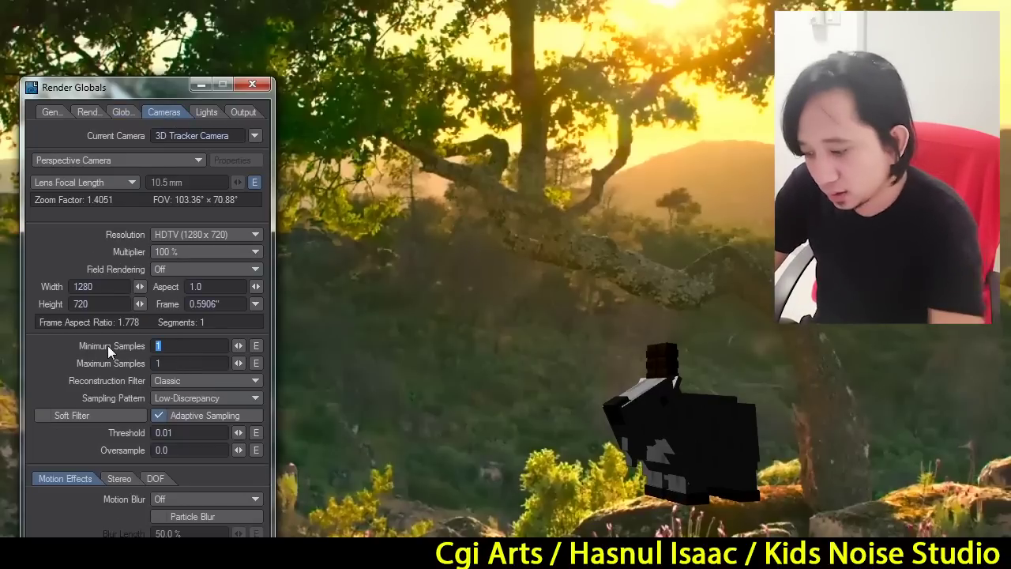
{"action": "type", "text": "61"}
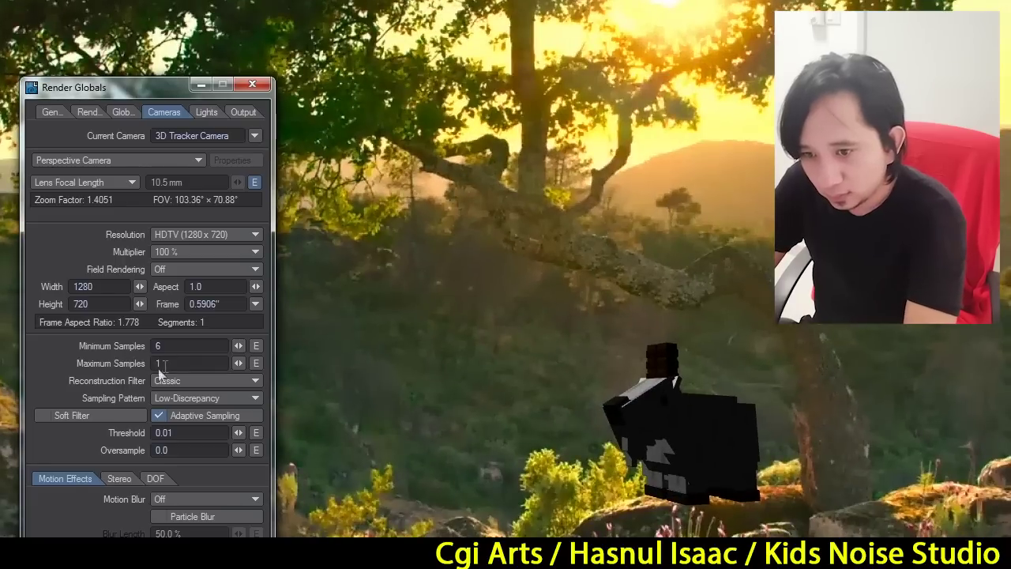
{"action": "key", "text": "Tab"}
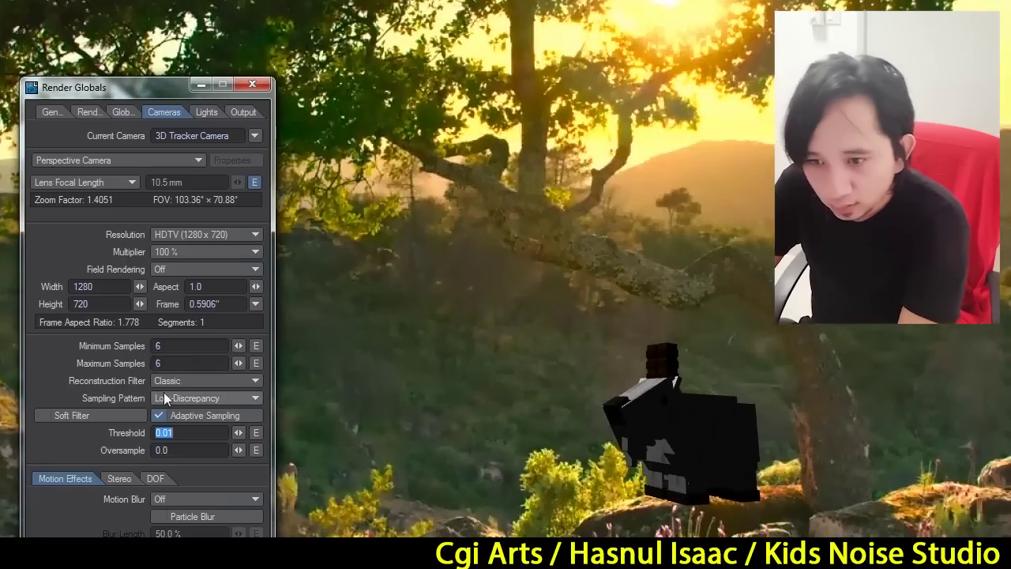
{"action": "left_click", "coordinate": [163, 397]}
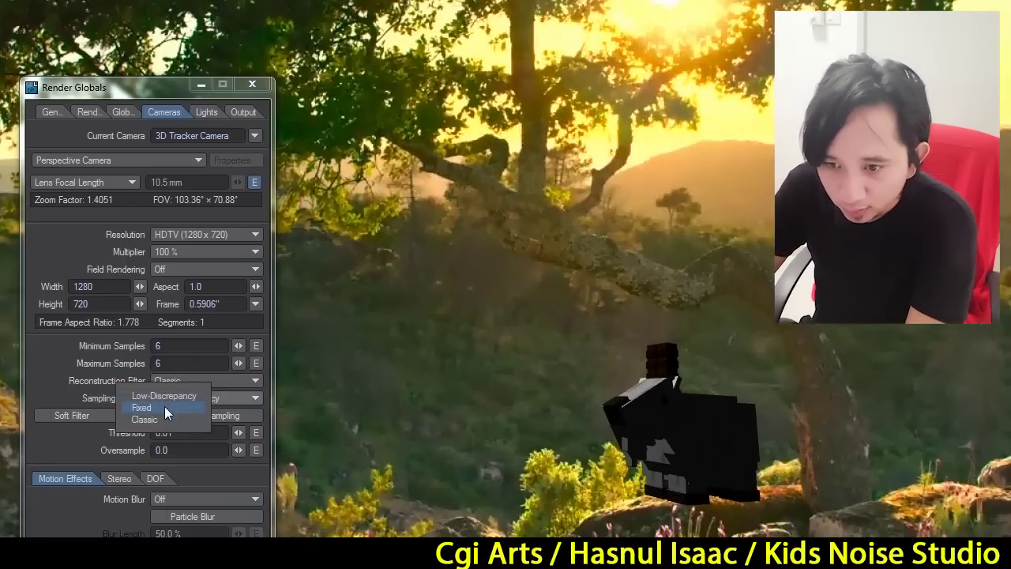
{"action": "left_click", "coordinate": [165, 418]}
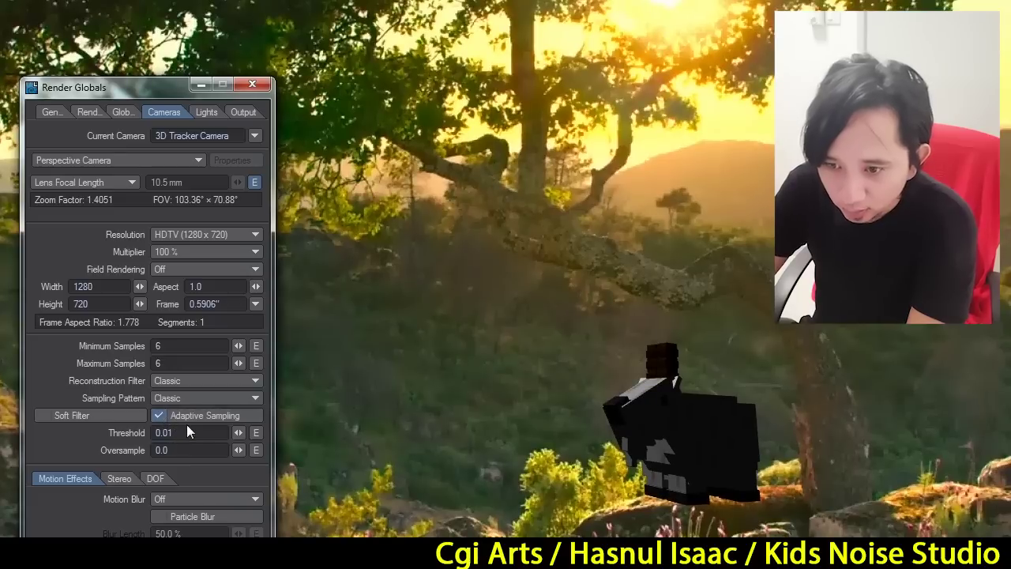
{"action": "left_click", "coordinate": [161, 416]}
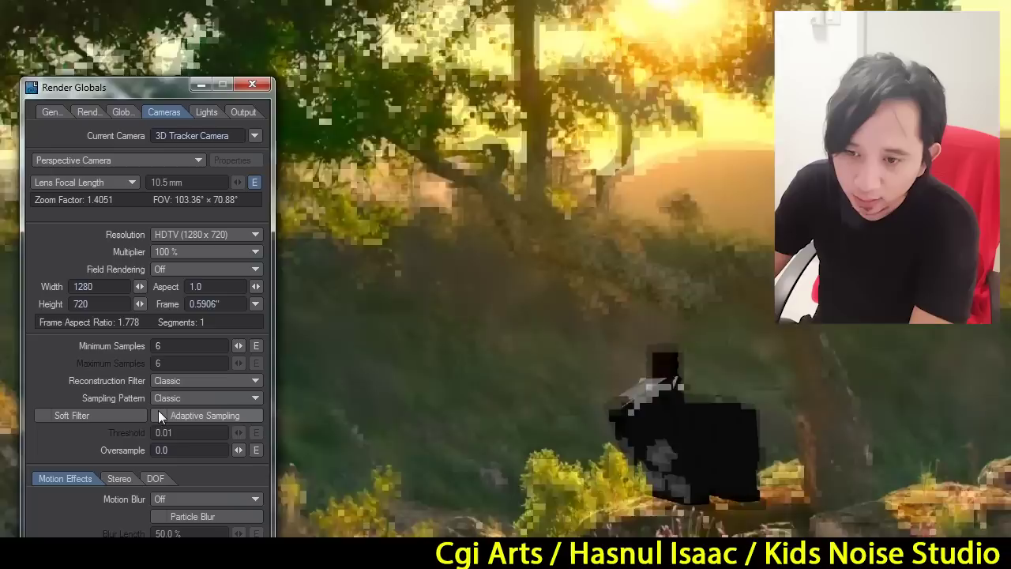
{"action": "left_click", "coordinate": [158, 415]}
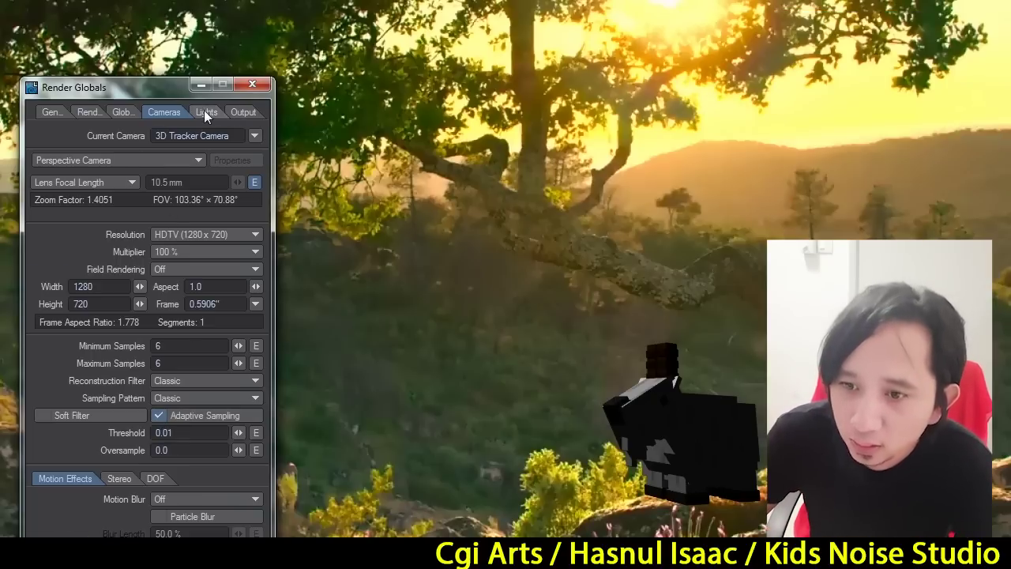
Step: Change the scene light type to Area on the Lights tab
{"action": "left_click", "coordinate": [204, 110]}
{"action": "left_click", "coordinate": [207, 221]}
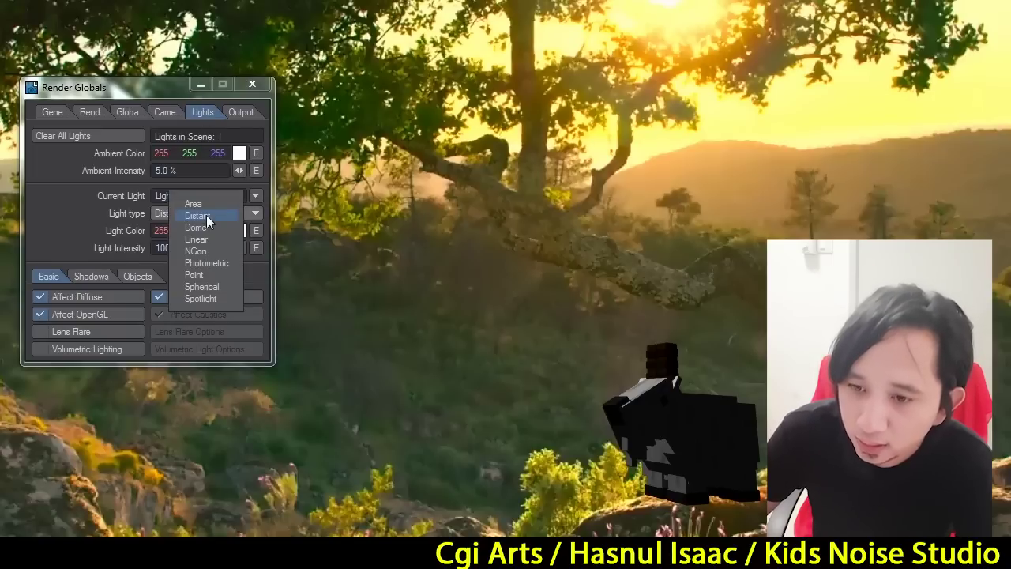
{"action": "left_click", "coordinate": [206, 205]}
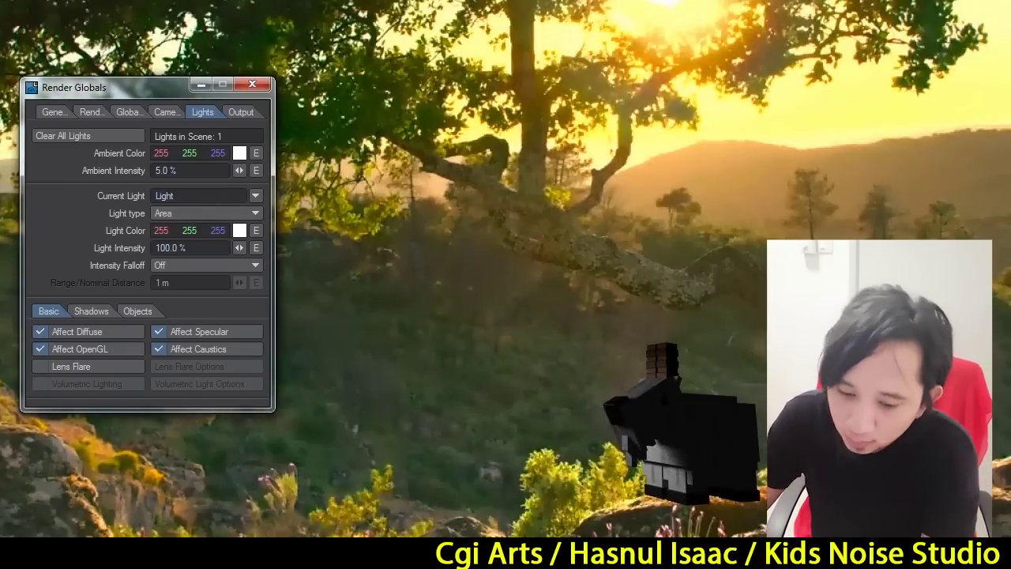
{"action": "key", "text": "ctrl+F5"}
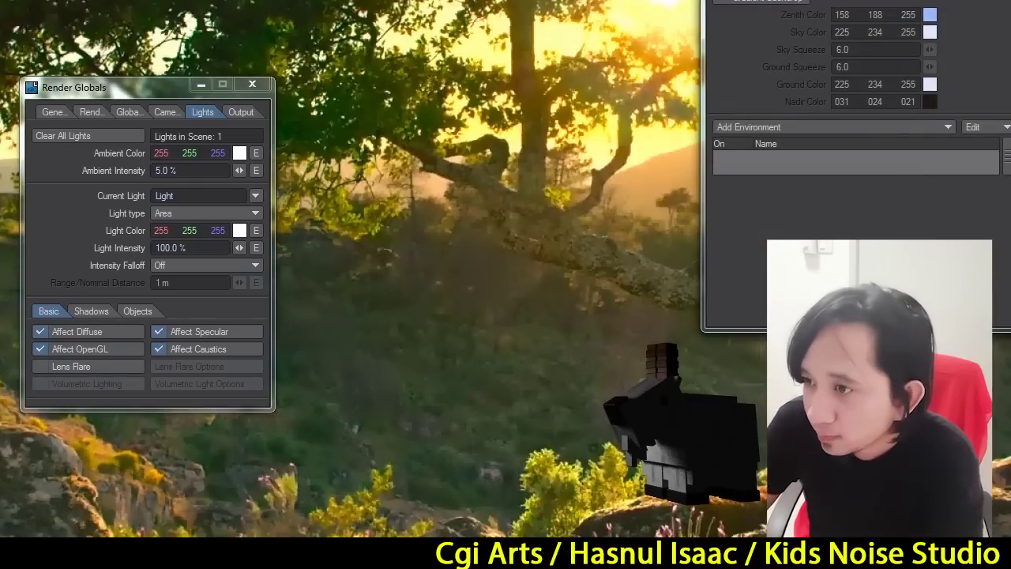
Step: Enable Gradient Backdrop and set the Zenith colour to orange (255,128,064)
{"action": "left_click", "coordinate": [782, 3]}
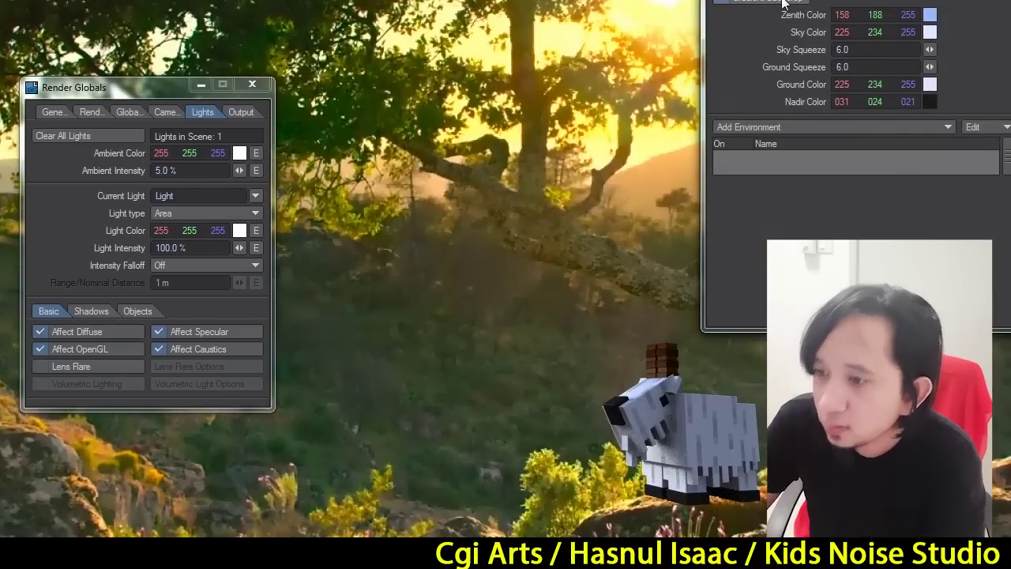
{"action": "left_click", "coordinate": [930, 14]}
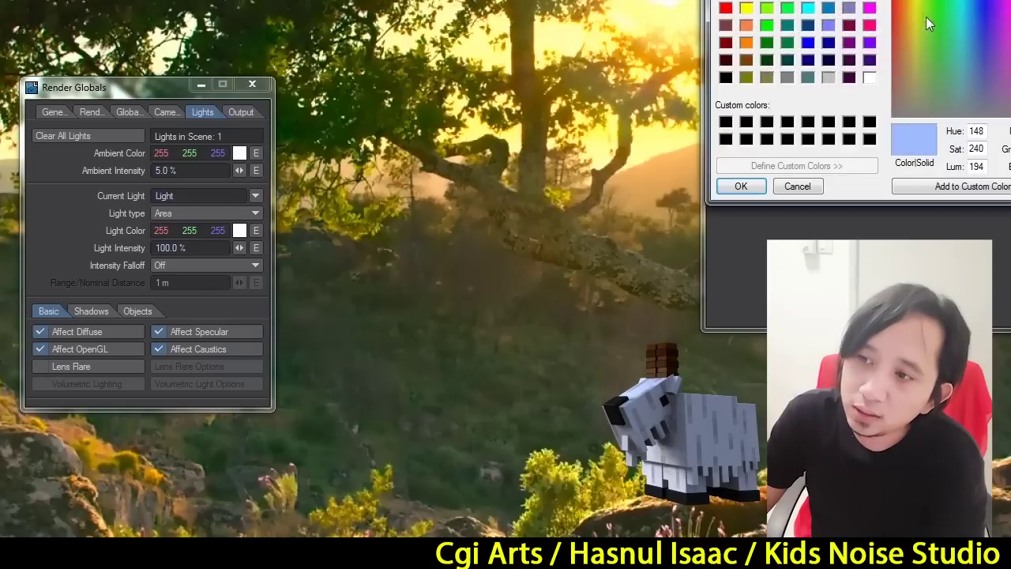
{"action": "left_click", "coordinate": [746, 26]}
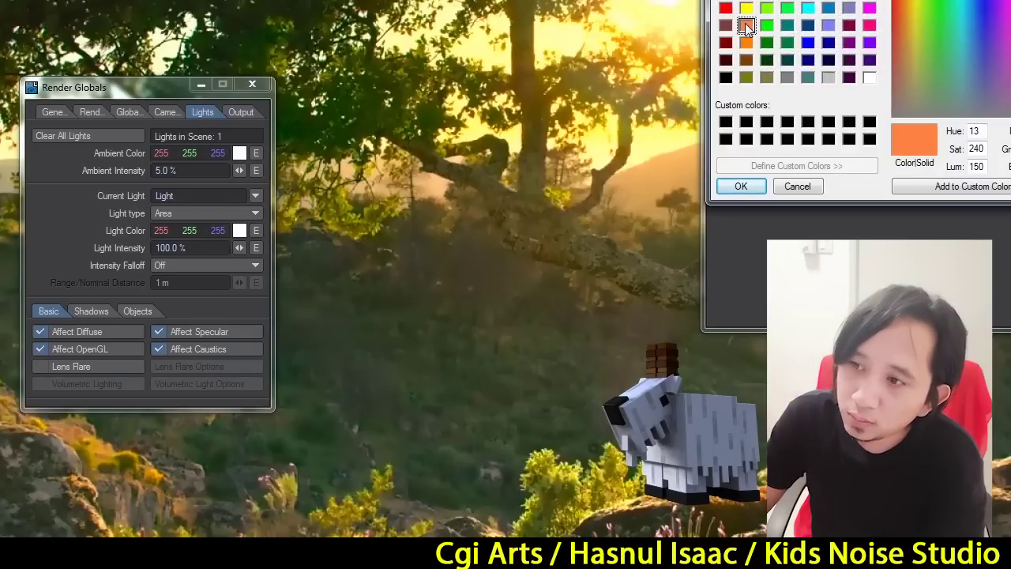
{"action": "left_click", "coordinate": [735, 186]}
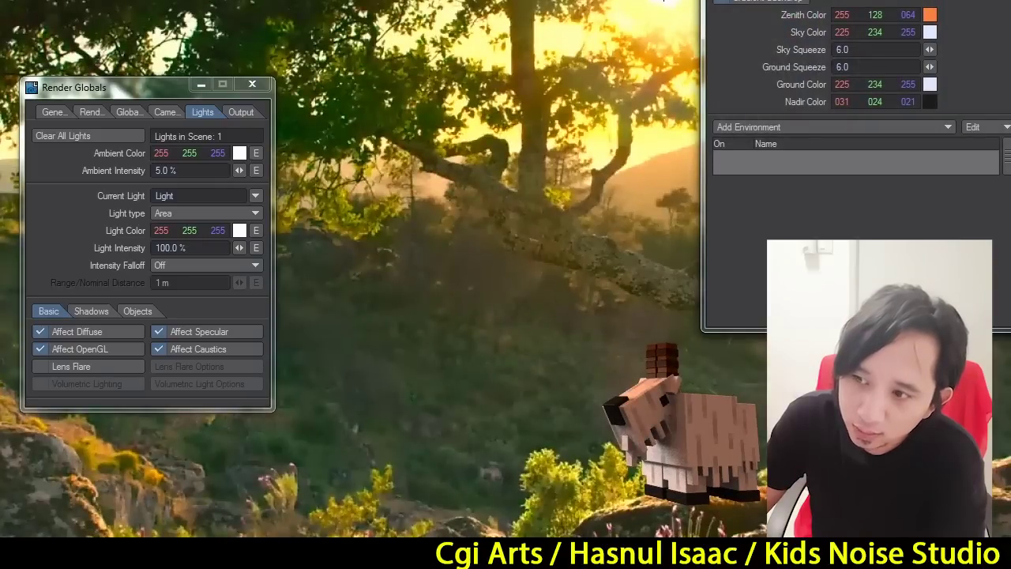
Step: Set the Sky colour to light green (111,255,111) and close the backdrop panel
{"action": "left_click", "coordinate": [930, 31]}
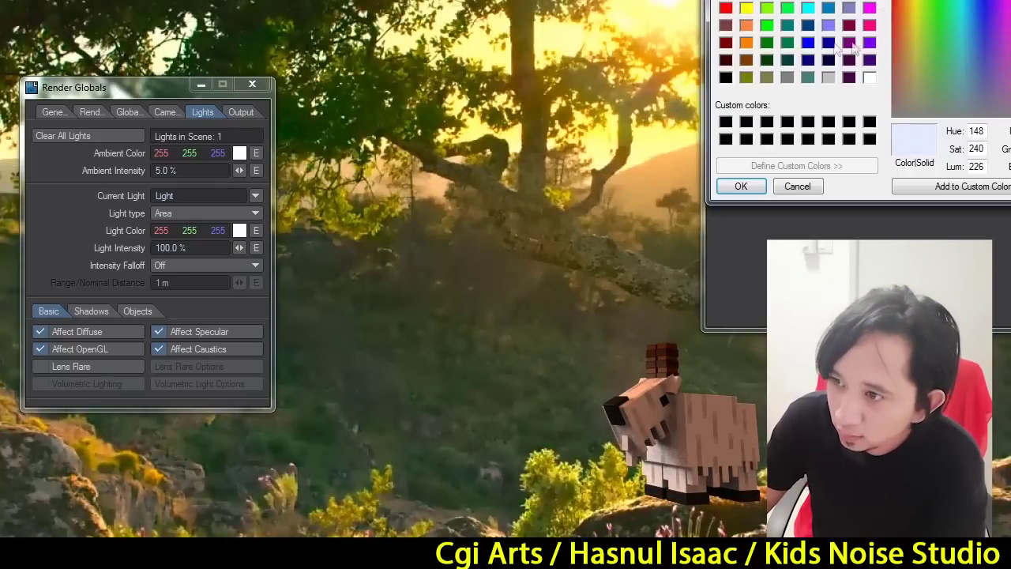
{"action": "left_click", "coordinate": [971, 23]}
{"action": "left_click_drag", "start_coordinate": [1010, 64], "coordinate": [1010, 54]}
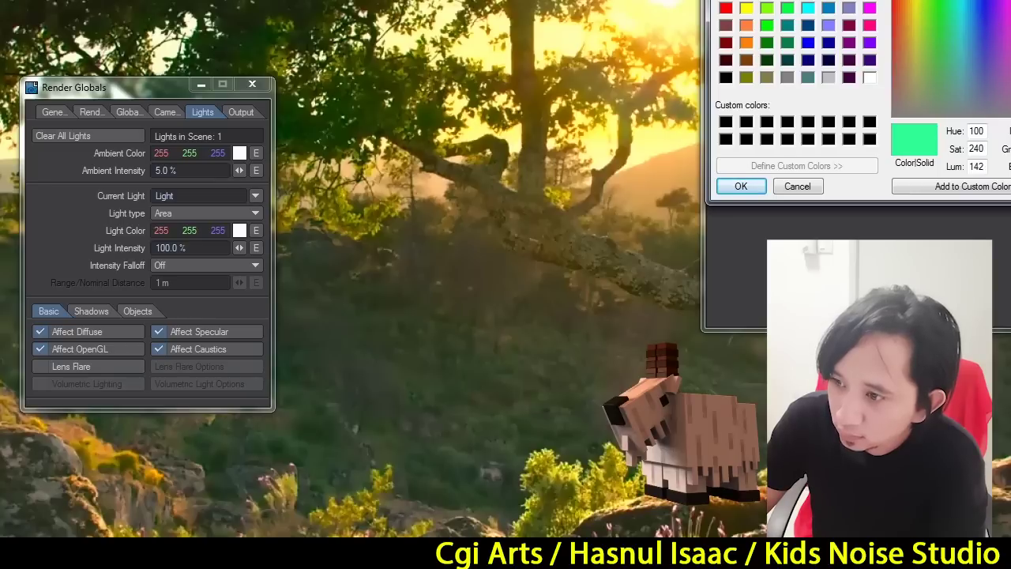
{"action": "left_click", "coordinate": [766, 25]}
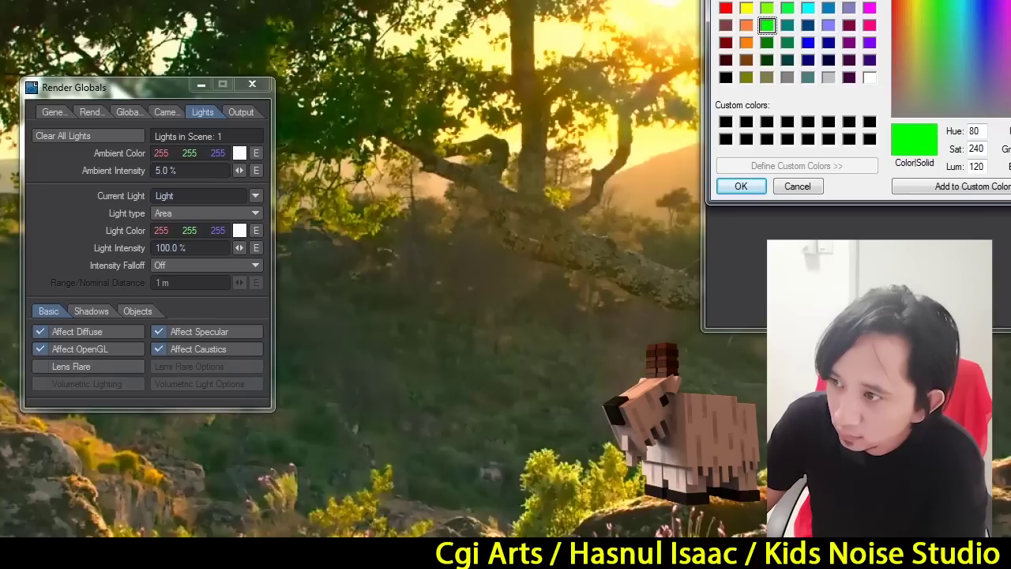
{"action": "left_click_drag", "start_coordinate": [1010, 63], "coordinate": [1010, 41]}
{"action": "left_click", "coordinate": [740, 186]}
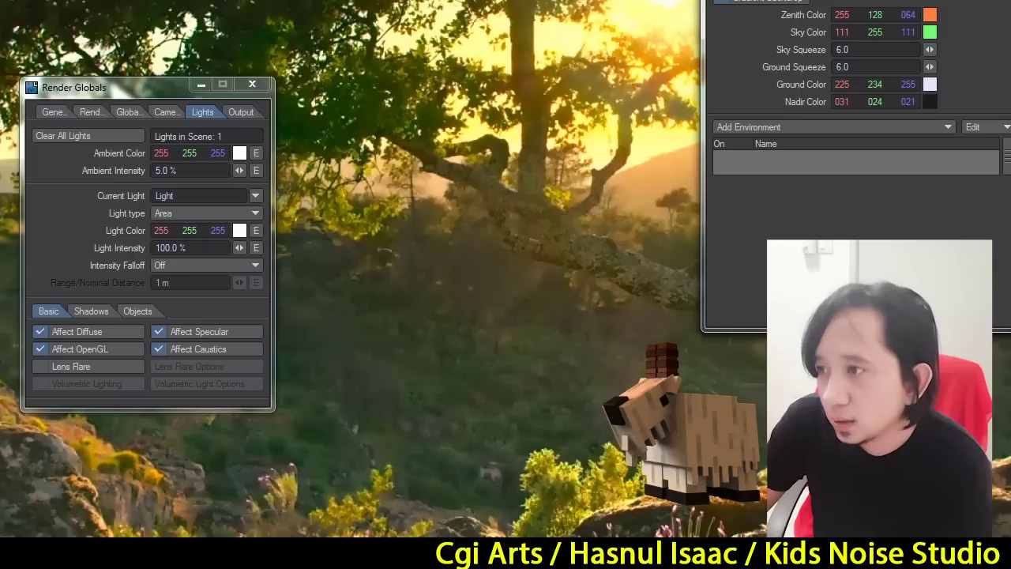
{"action": "key", "text": "ctrl+F5"}
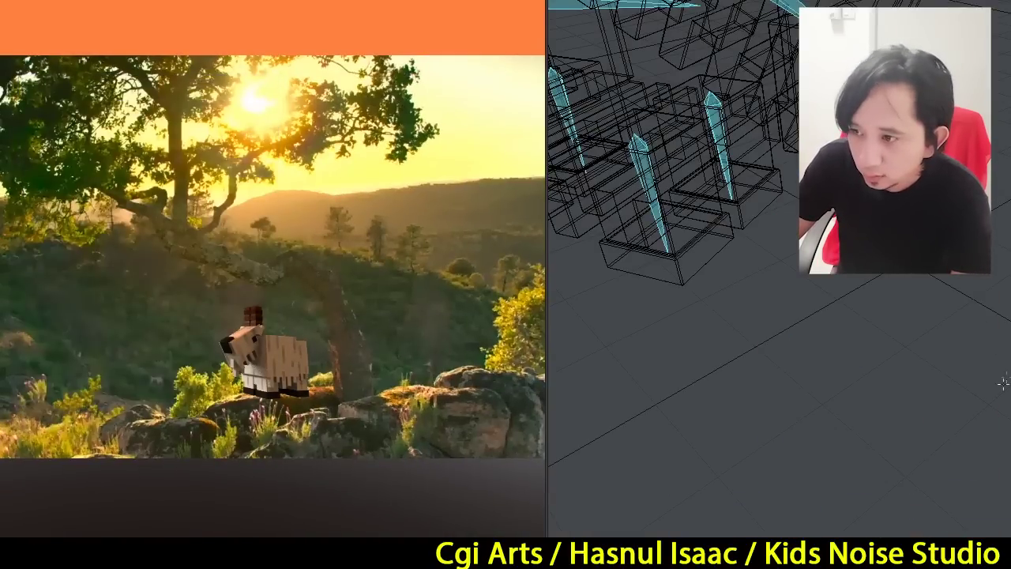
Step: Frame the whole scene in the viewport and reopen Render Globals on the Lights tab
{"action": "key", "text": "a"}
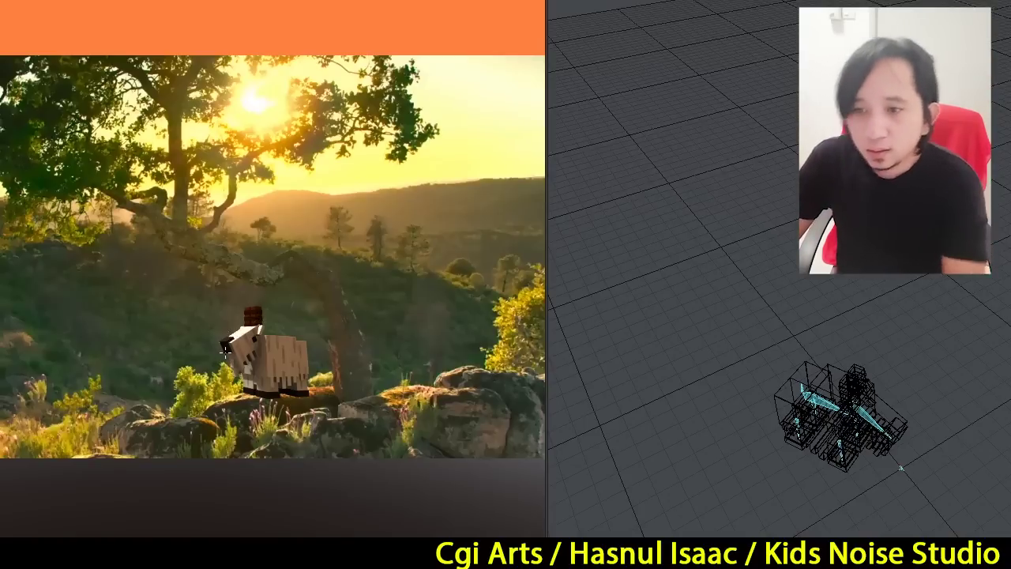
{"action": "key", "text": "ctrl+F8"}
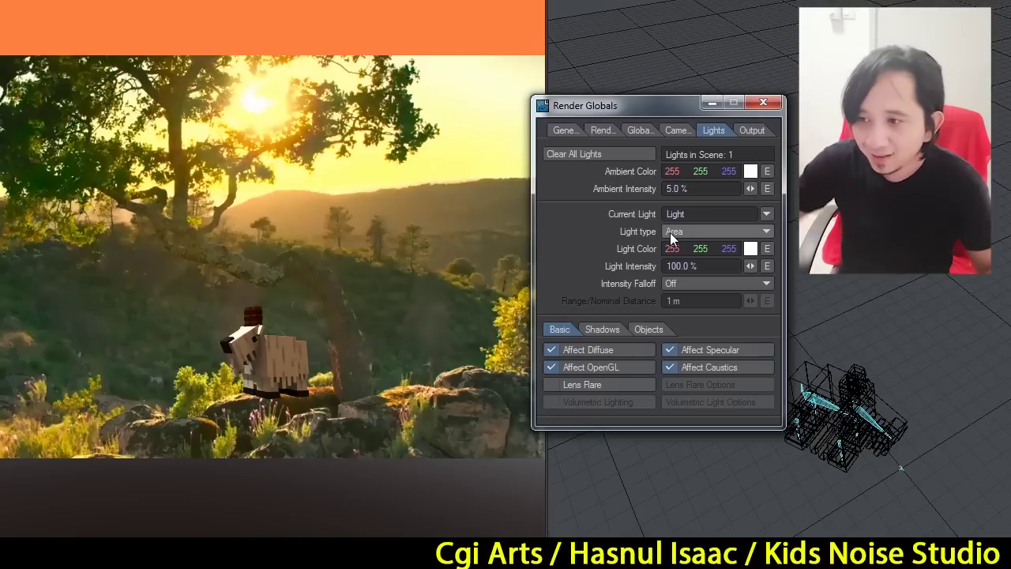
{"action": "left_click", "coordinate": [670, 232]}
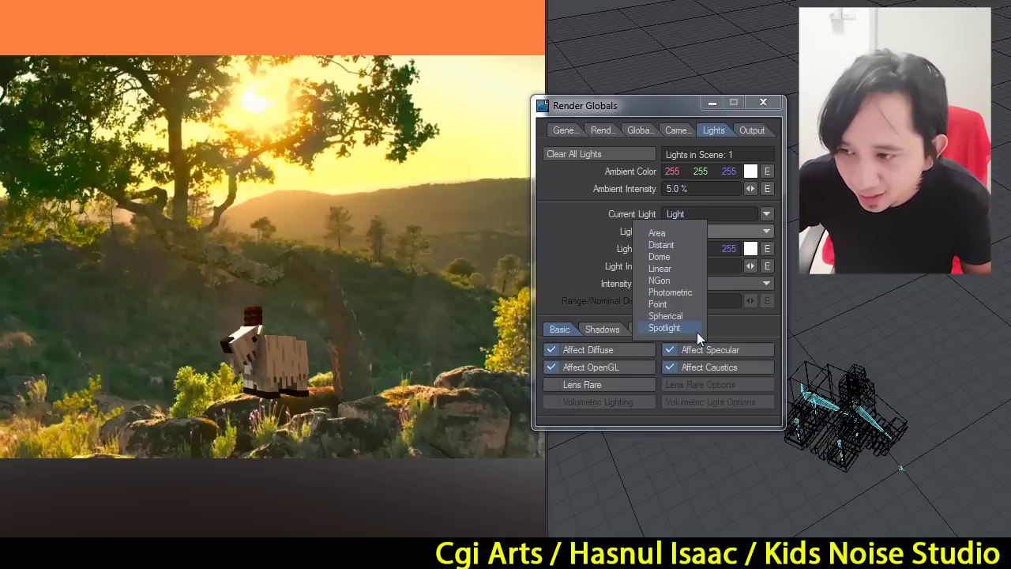
{"action": "left_click", "coordinate": [677, 257]}
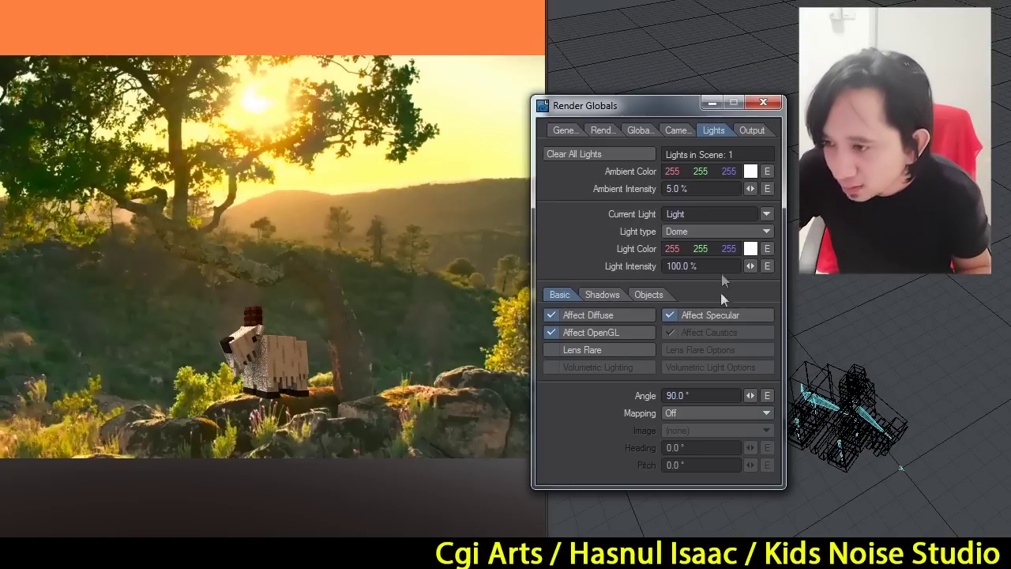
{"action": "left_click", "coordinate": [714, 230]}
{"action": "left_click", "coordinate": [711, 204]}
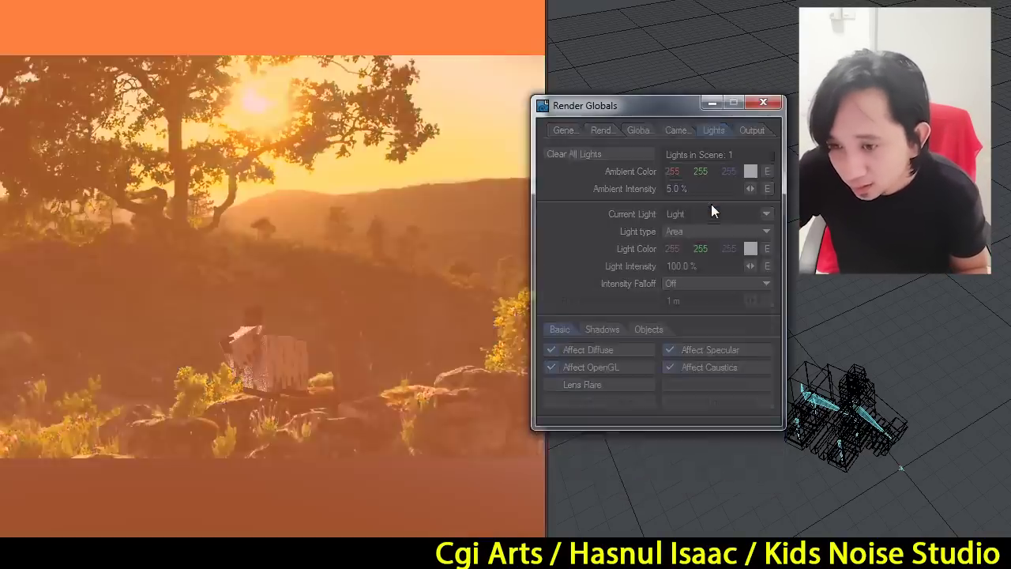